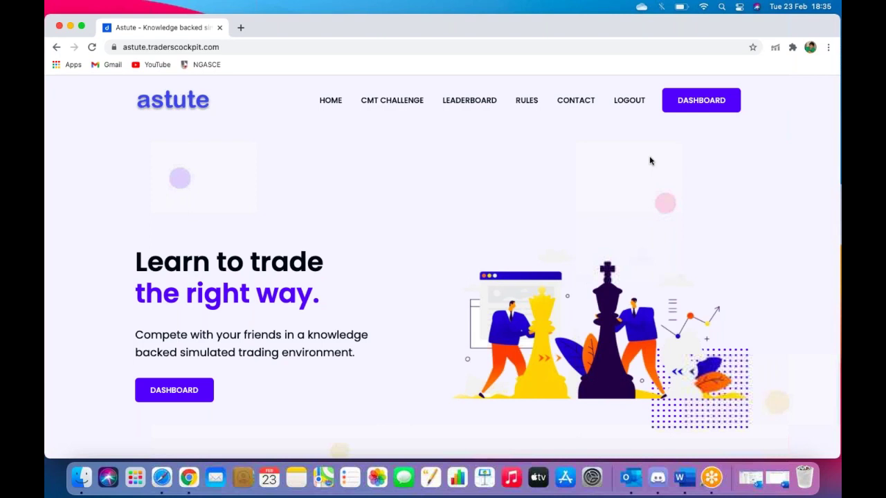
Open the Astute dashboard and look through the My Trades list
left_click(504, 50)
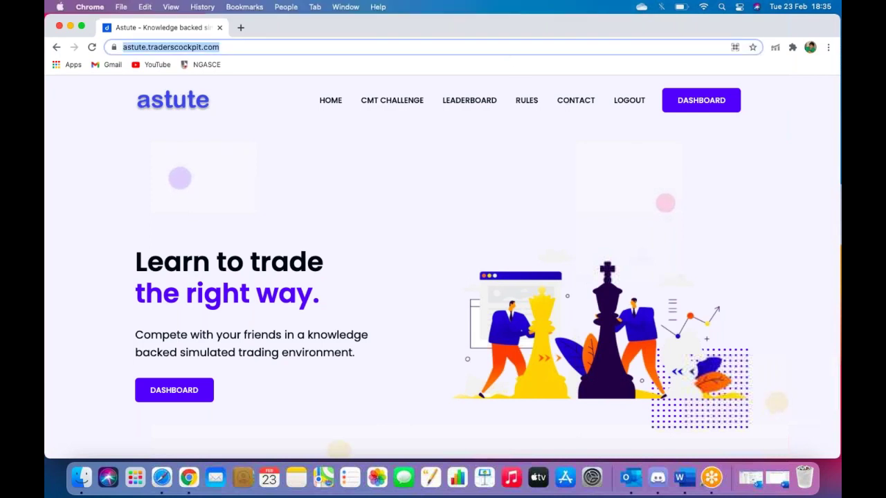
left_click(512, 179)
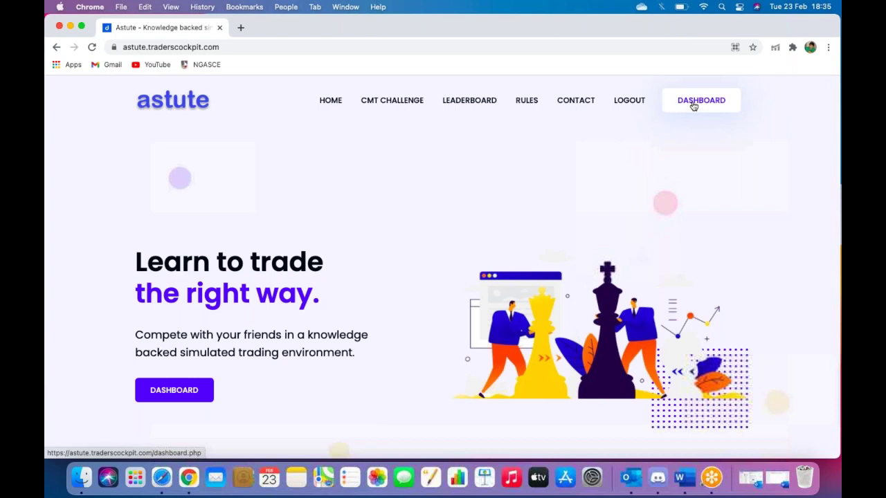
left_click(693, 104)
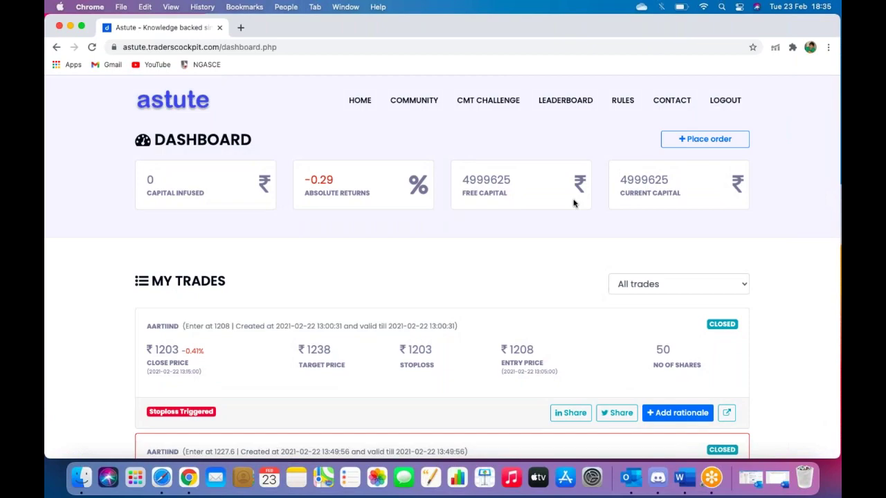
scroll(573, 203, "down", 5)
scroll(573, 203, "down", 10)
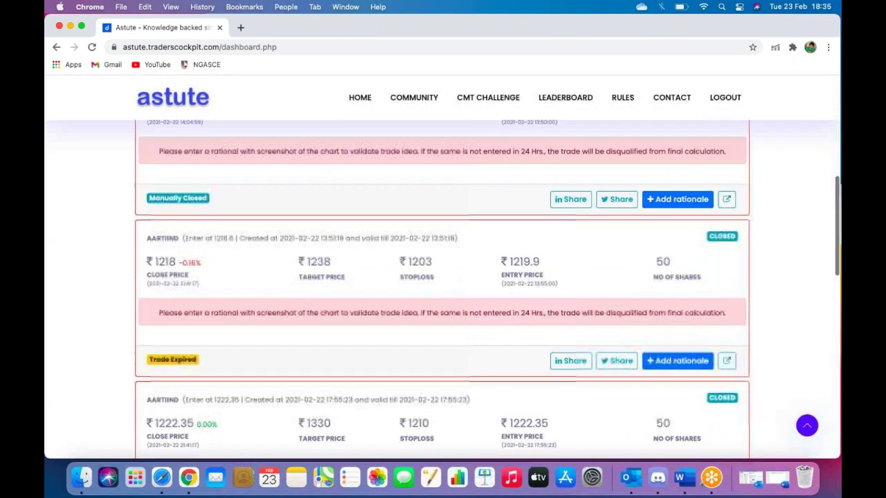
scroll(573, 203, "up", 15)
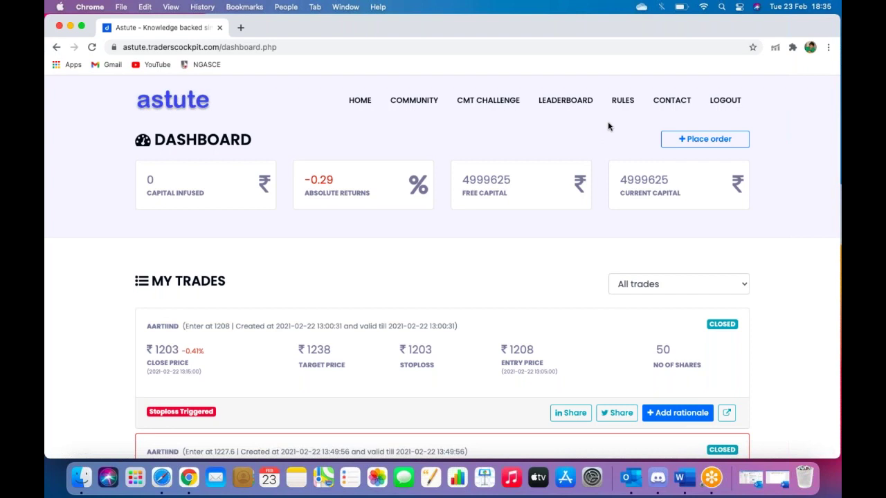
Go to place an order and sign in to Traders Cockpit with the saved account credentials
left_click(679, 142)
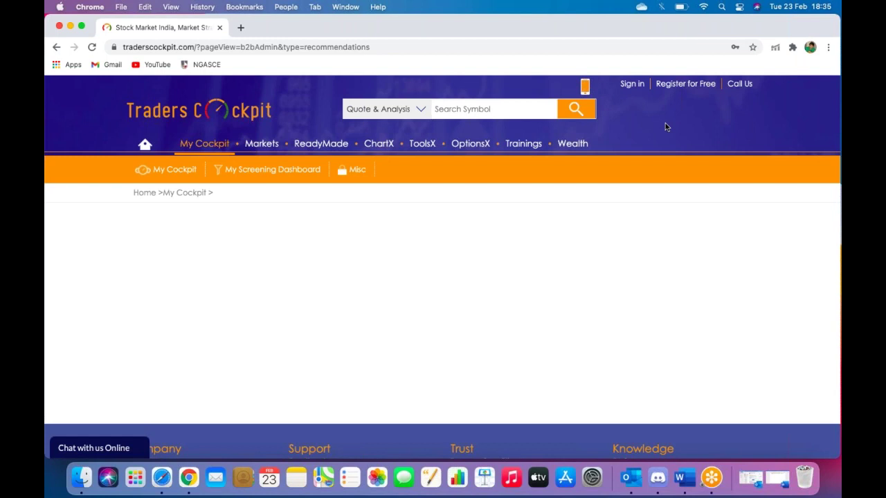
left_click(640, 88)
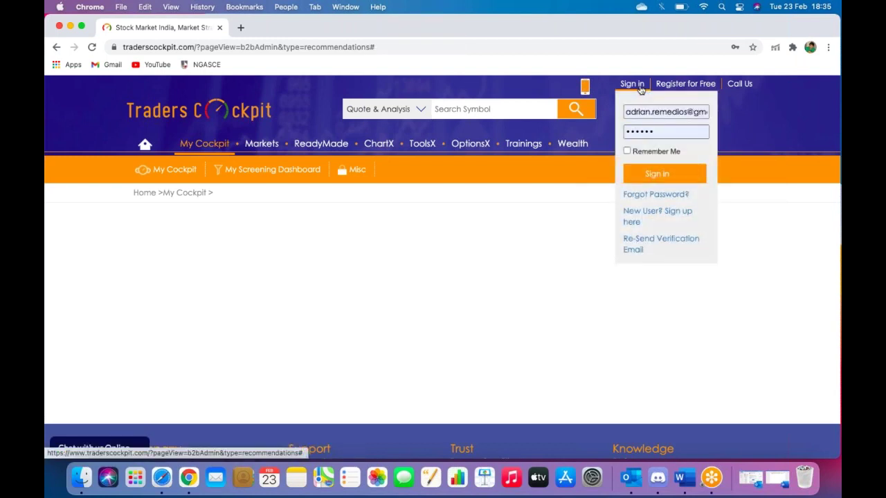
left_click(646, 115)
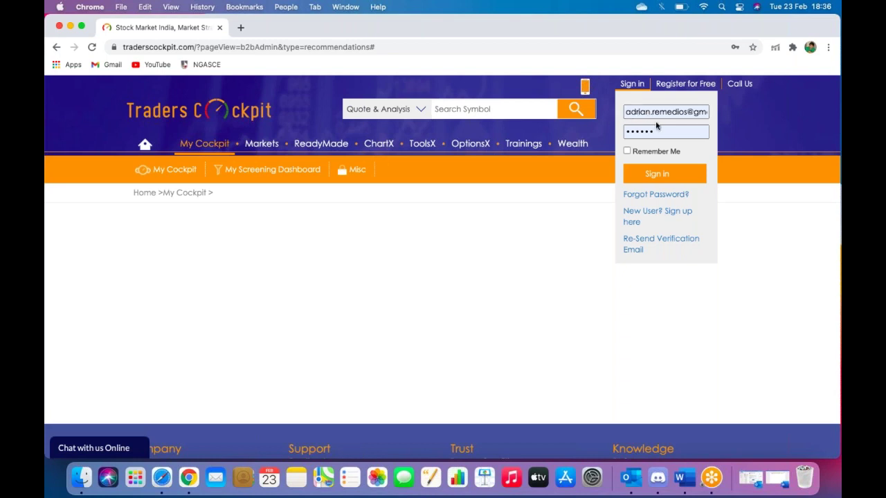
left_click(645, 131)
left_click(628, 150)
left_click(642, 176)
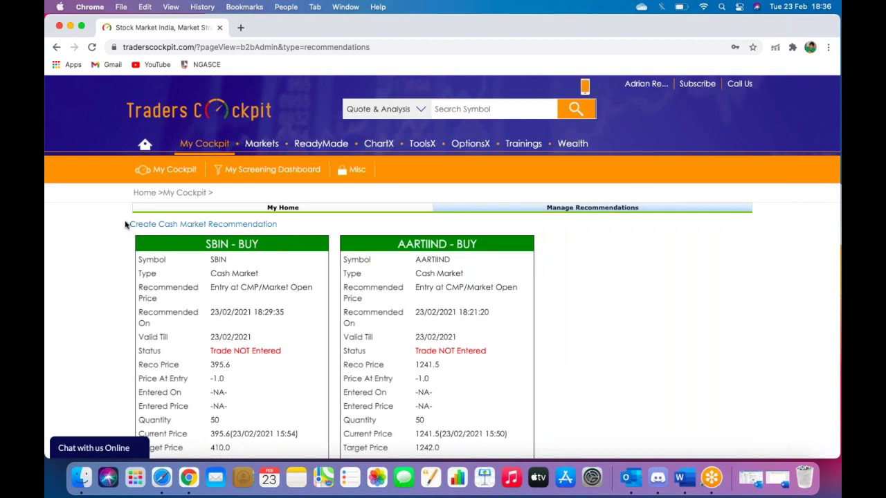
Open a new cash market recommendation form and choose SBIN as the symbol
left_click_drag(125, 224, 266, 238)
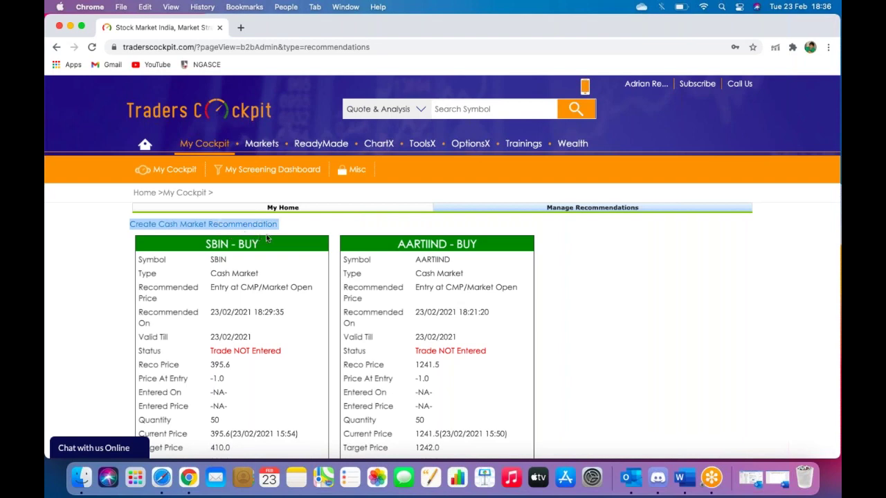
left_click(270, 225)
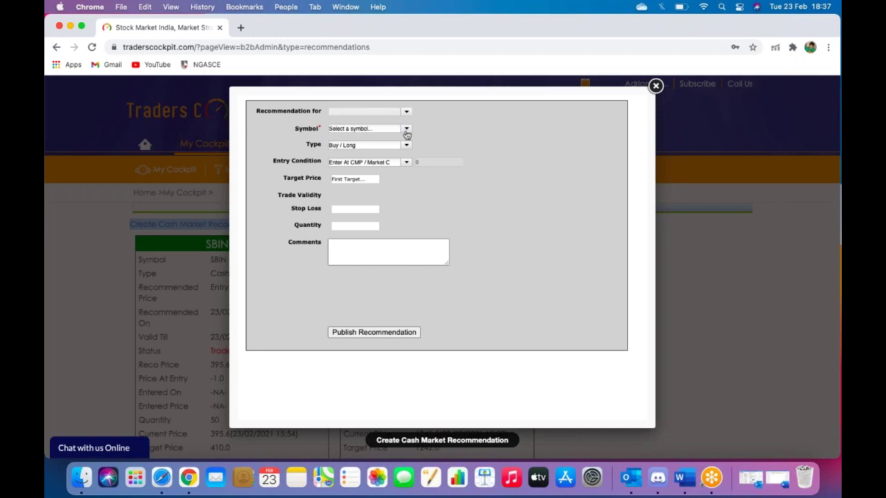
left_click(380, 129)
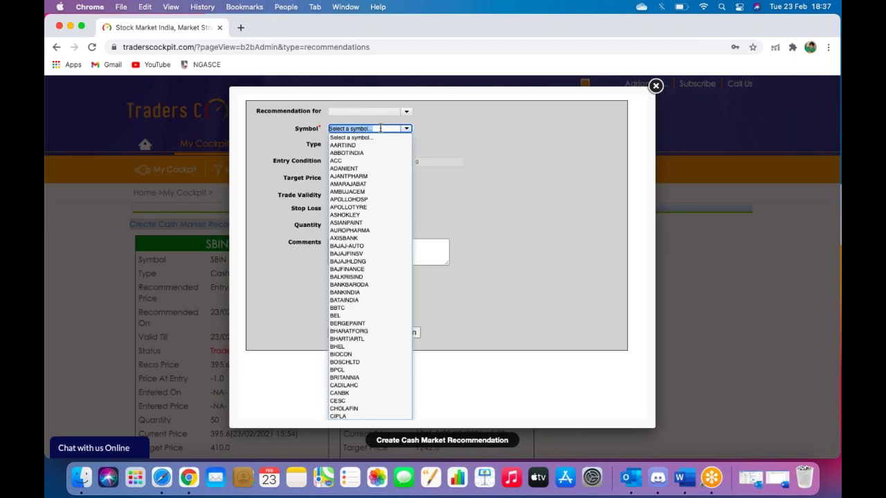
type("SBI")
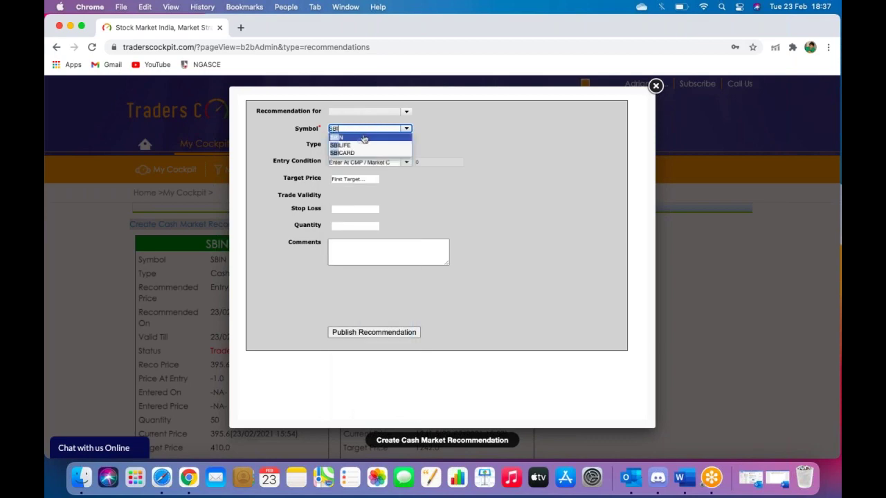
left_click(357, 138)
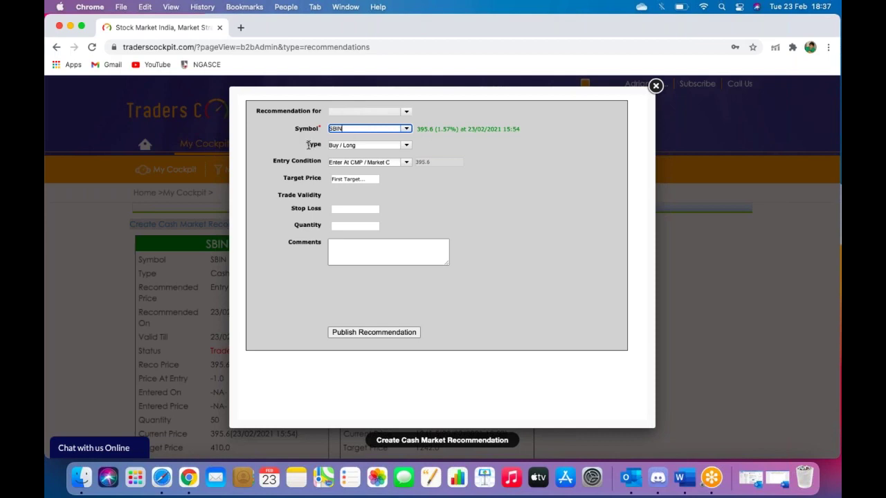
Set the recommendation type to Buy / Long and the entry condition to Enter At CMP / Market Open
key("Tab")
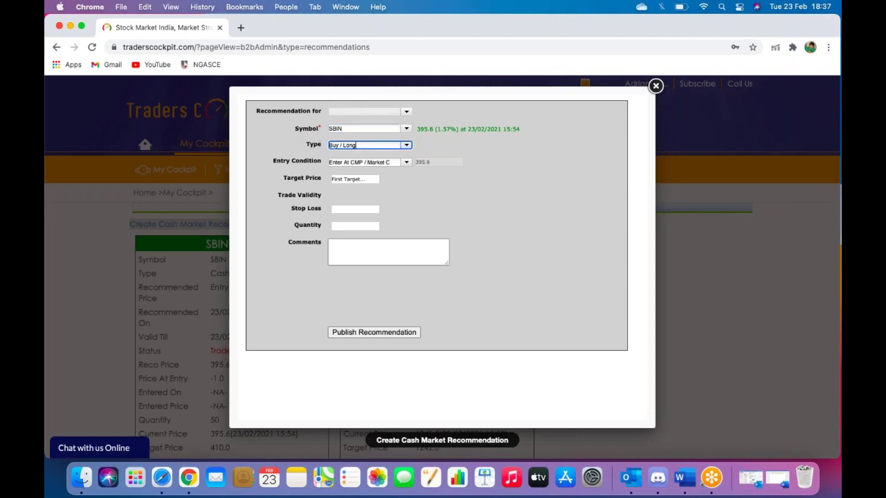
left_click(407, 149)
left_click(350, 153)
left_click(407, 164)
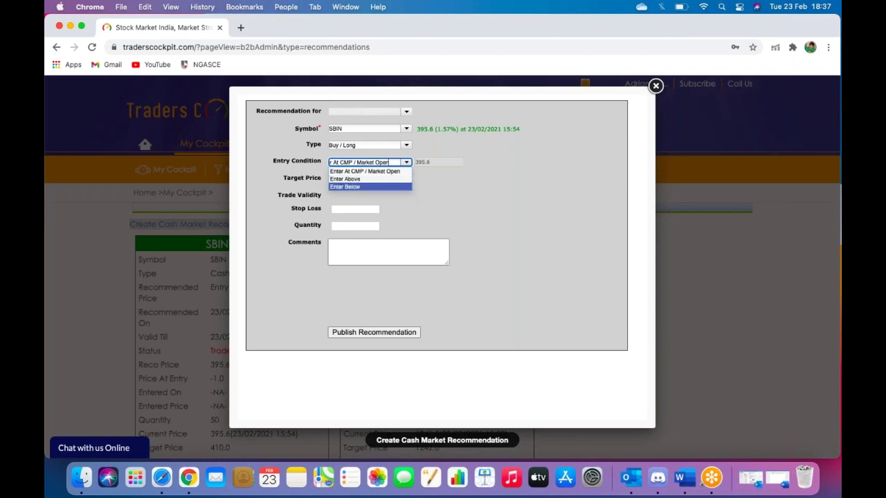
left_click(367, 171)
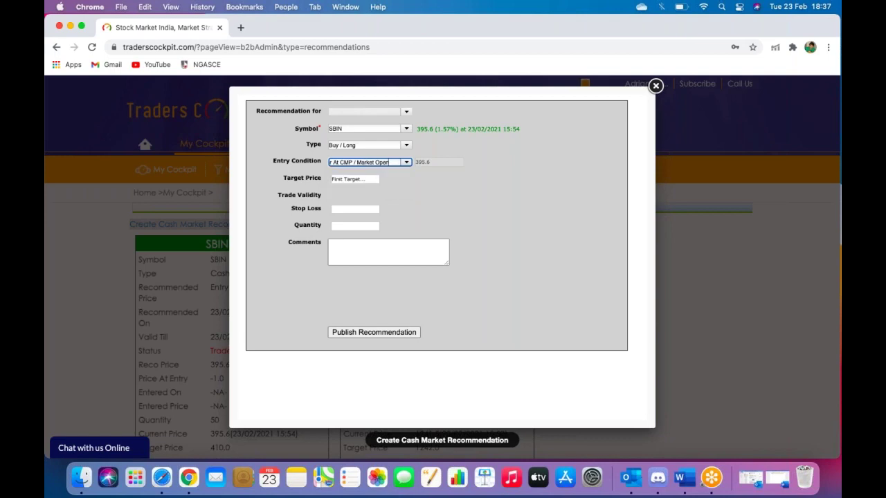
Set the recommendation's stop loss to 390 and its quantity to 50
triple_click(288, 196)
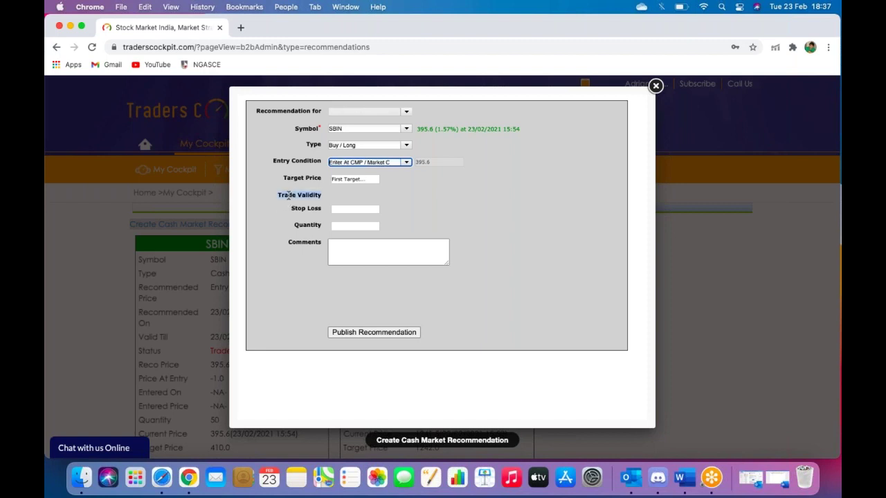
left_click(355, 208)
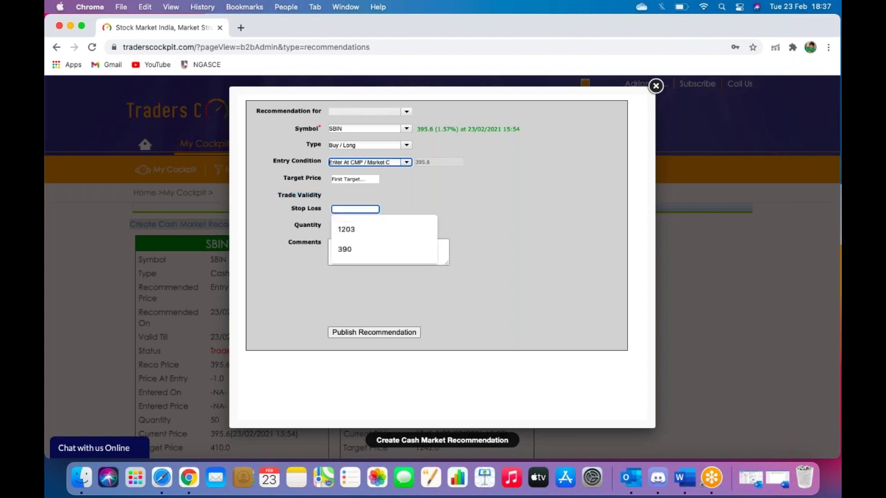
left_click(345, 249)
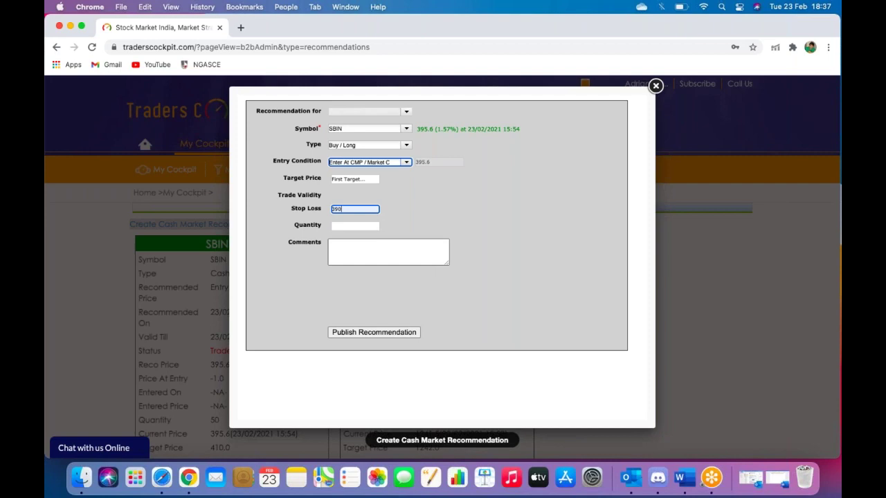
left_click(352, 226)
left_click(346, 244)
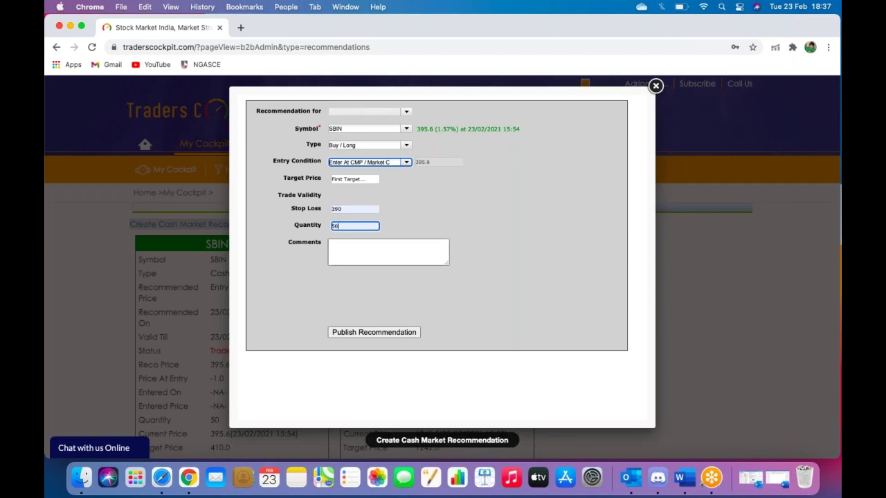
left_click(408, 228)
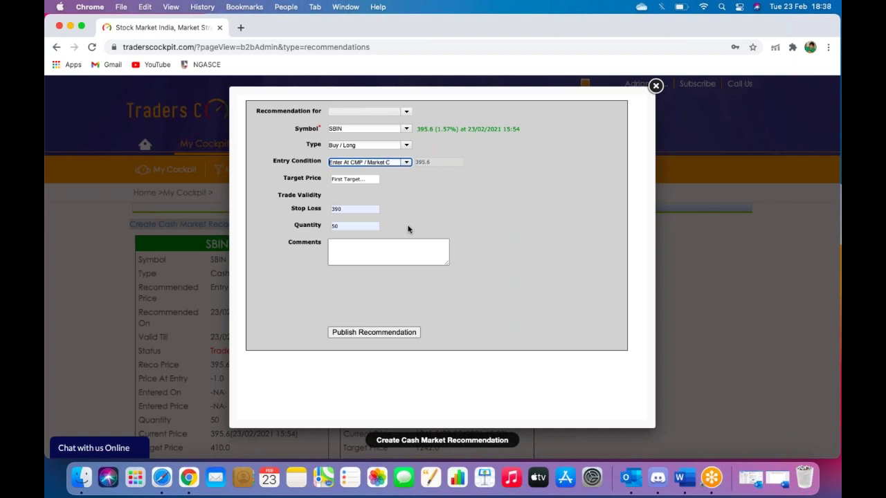
Set the target price to 410 and publish the SBIN recommendation
left_click(376, 333)
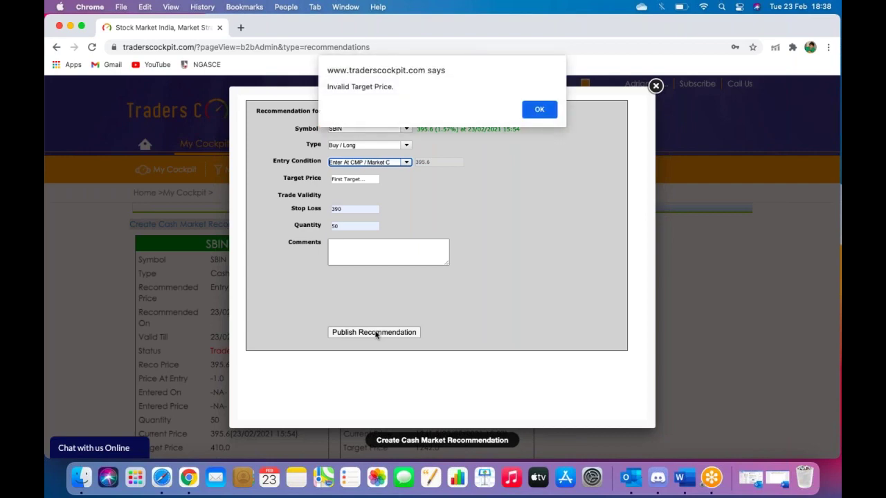
left_click(540, 109)
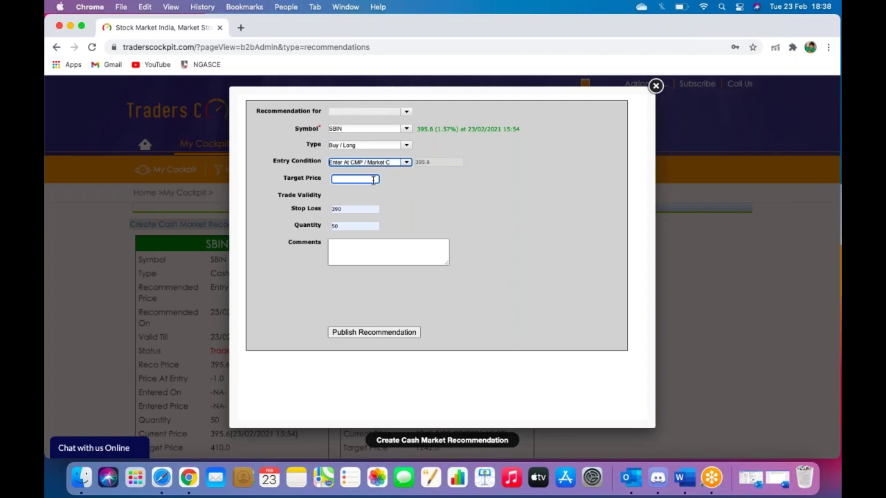
type("410")
left_click(381, 205)
left_click(348, 333)
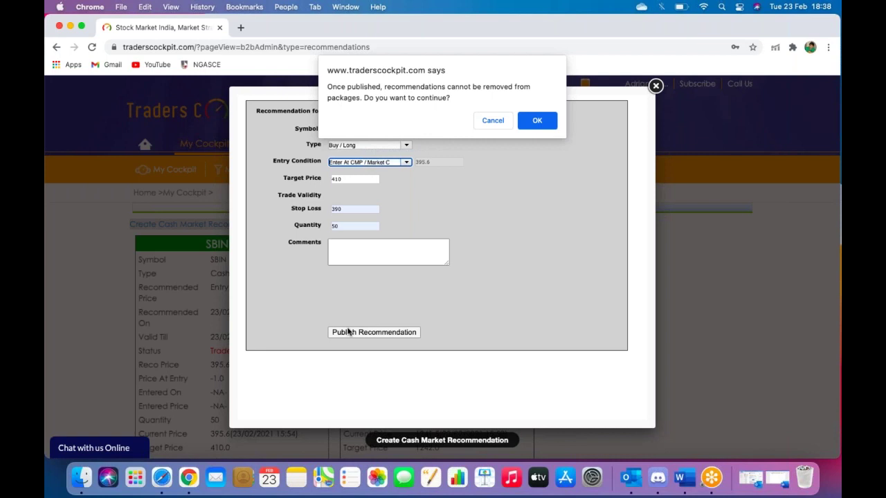
left_click(531, 126)
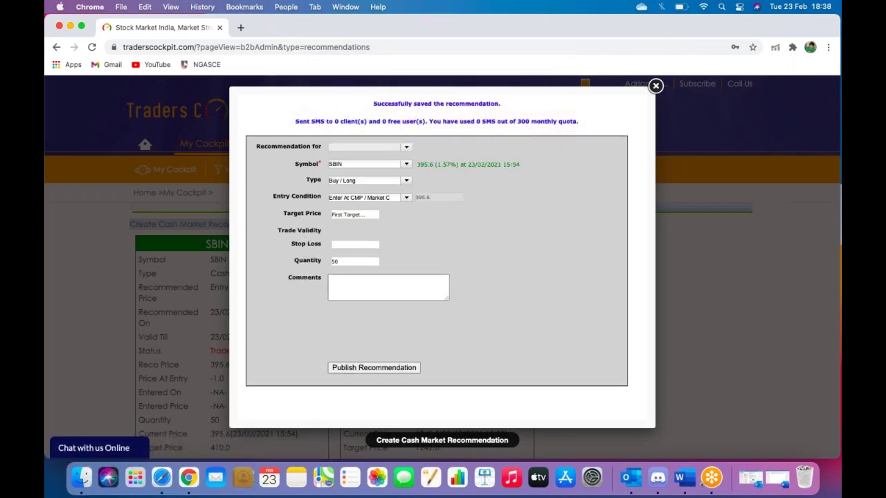
Close the recommendation form and reload the page to refresh the list of recommendations
left_click_drag(379, 107, 441, 112)
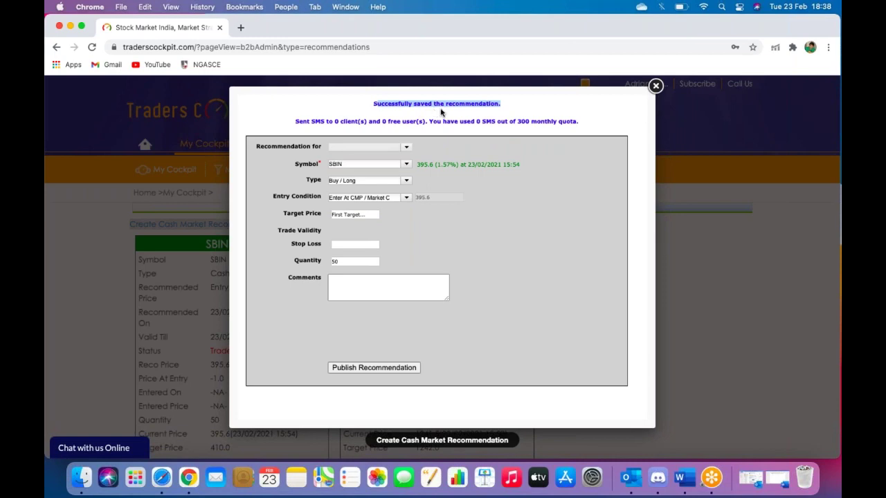
left_click(441, 112)
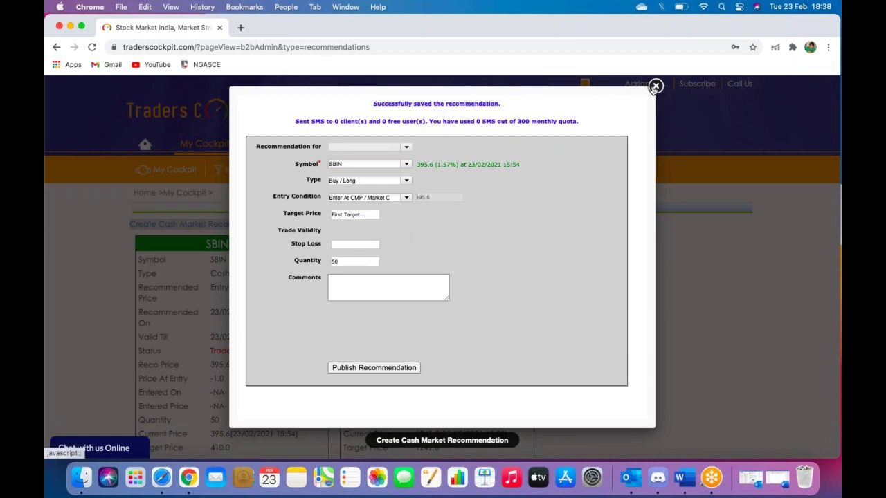
left_click(655, 86)
left_click(92, 48)
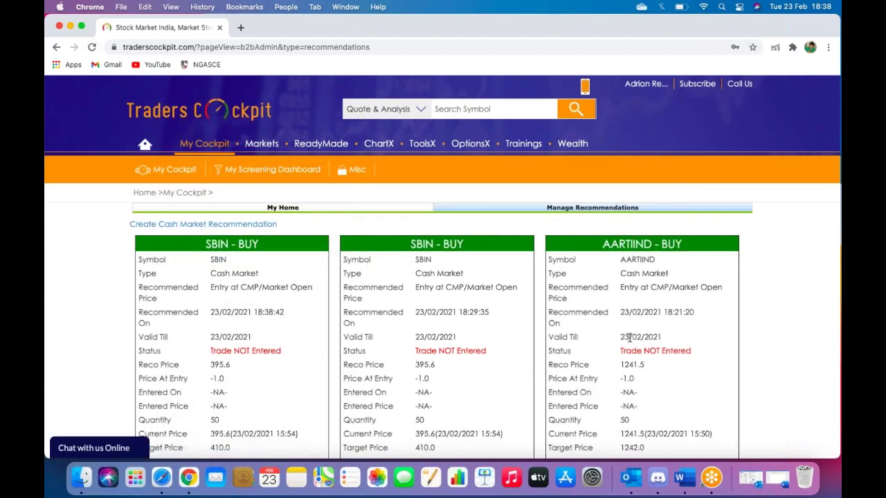
Return to the Astute dashboard and locate the open SBIN trades under My Trades
left_click(232, 48)
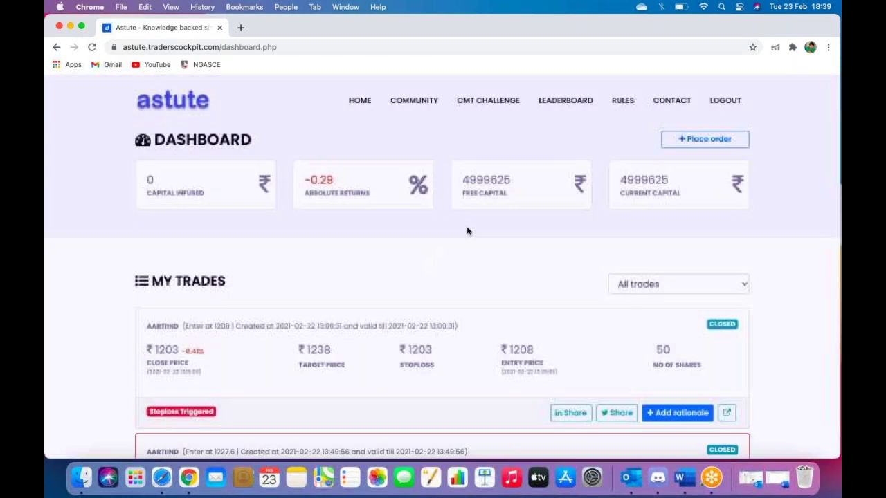
scroll(467, 230, "down", 2)
scroll(468, 230, "down", 2)
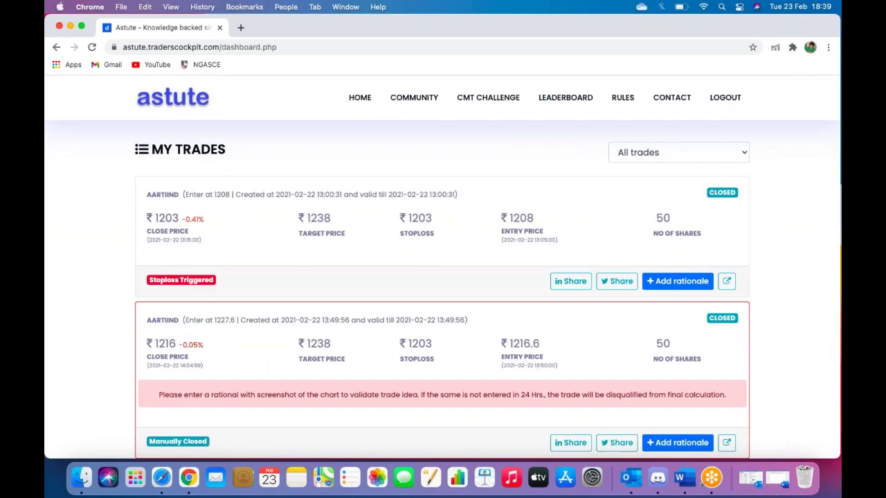
scroll(483, 231, "down", 5)
scroll(441, 289, "down", 10)
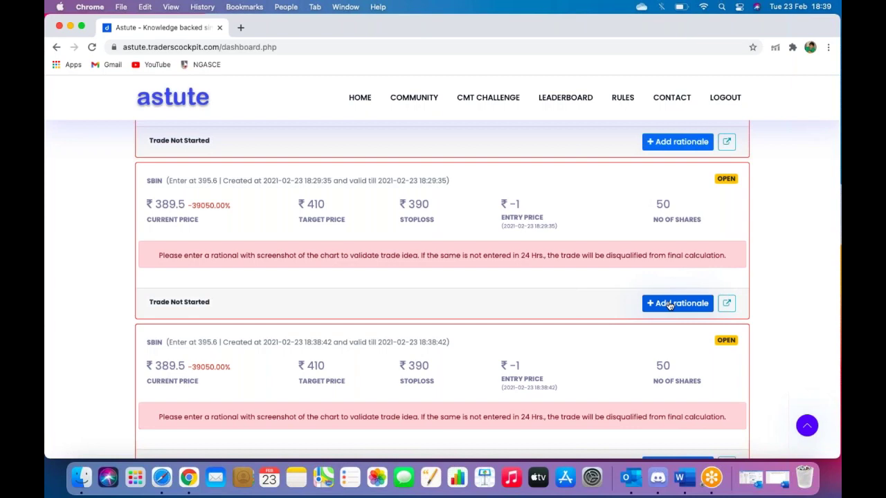
Open the rationale form for the SBIN trade created at 18:29:35 and choose RSI as the rationale study
left_click(670, 306)
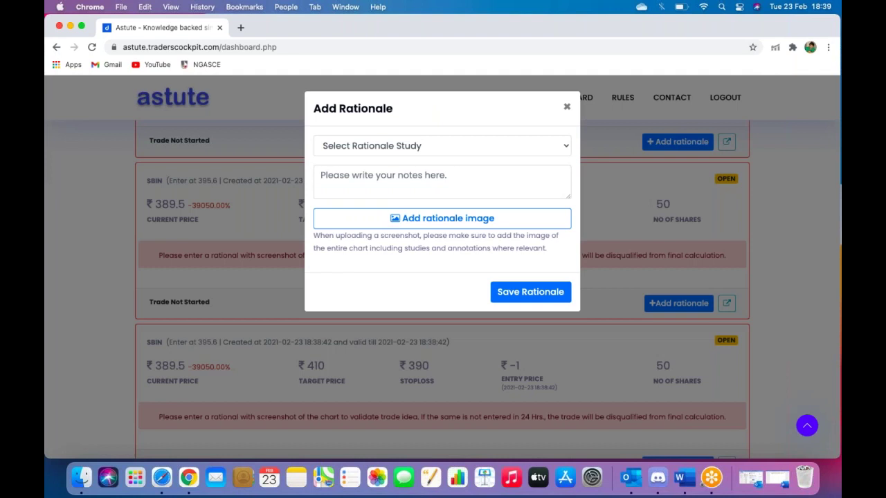
left_click(447, 145)
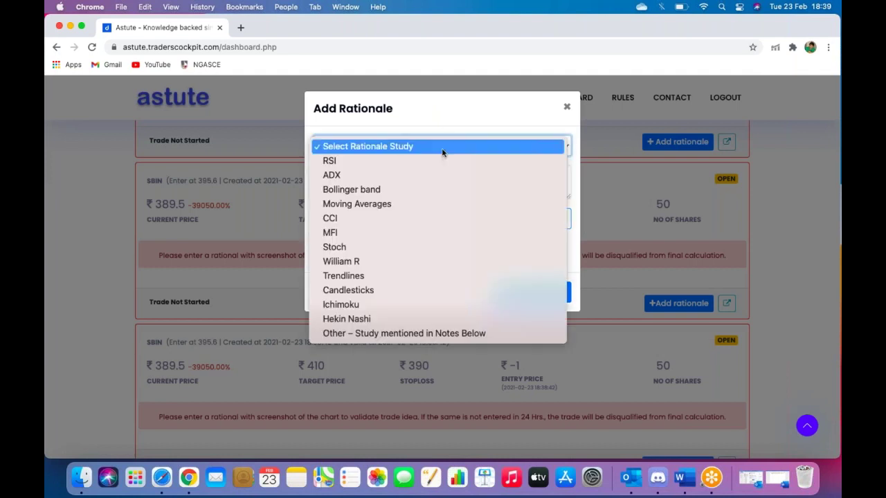
left_click(439, 162)
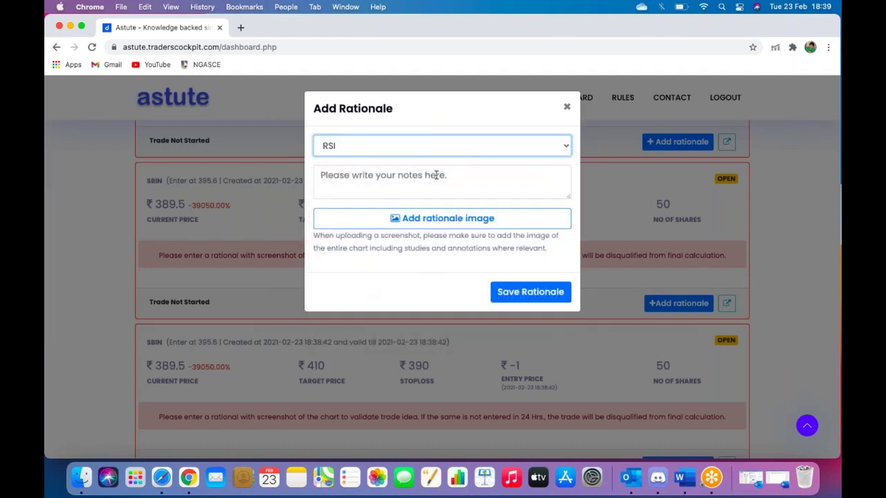
Enter the rationale note "MFI is 74.8, MFI above 70 is considered overbought. This implies that stock may show pullback."
left_click(436, 175)
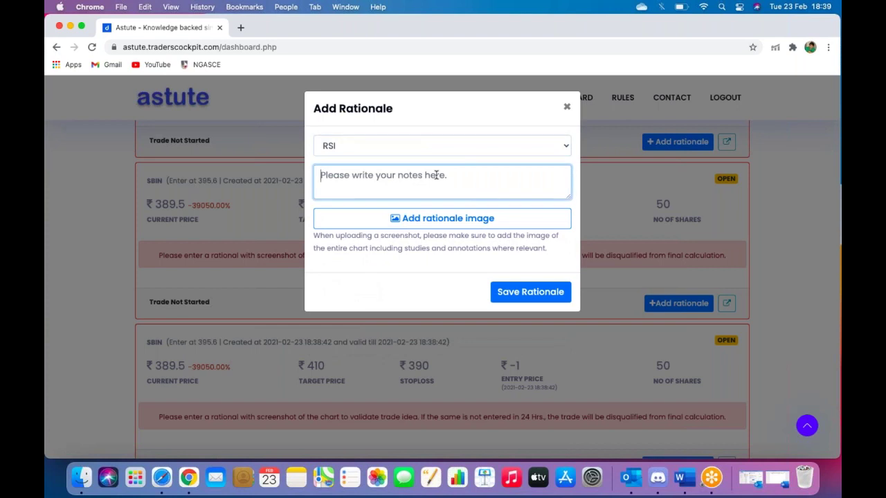
type("MFI is 74.8, MFI above 70 is considered overbought. This implies that stock may show pullback.")
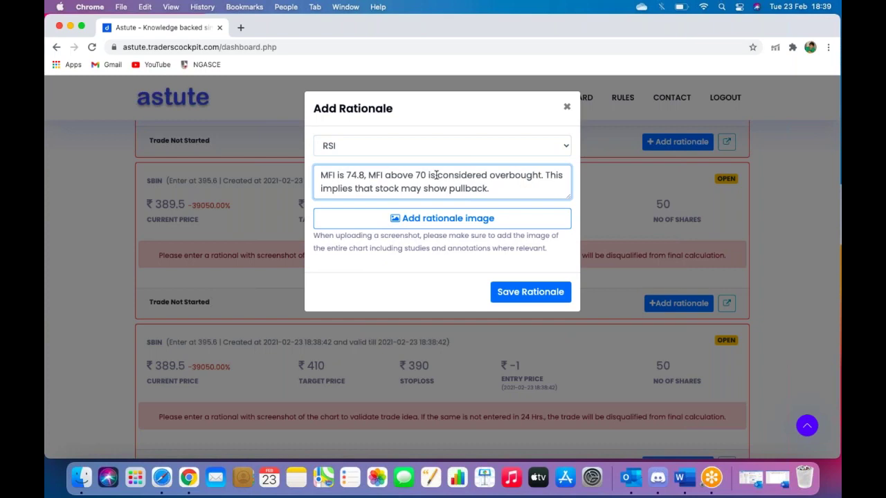
Attach the Desktop chart screenshot whose name ends in 4.48 PM as the rationale image and save the rationale
left_click(416, 229)
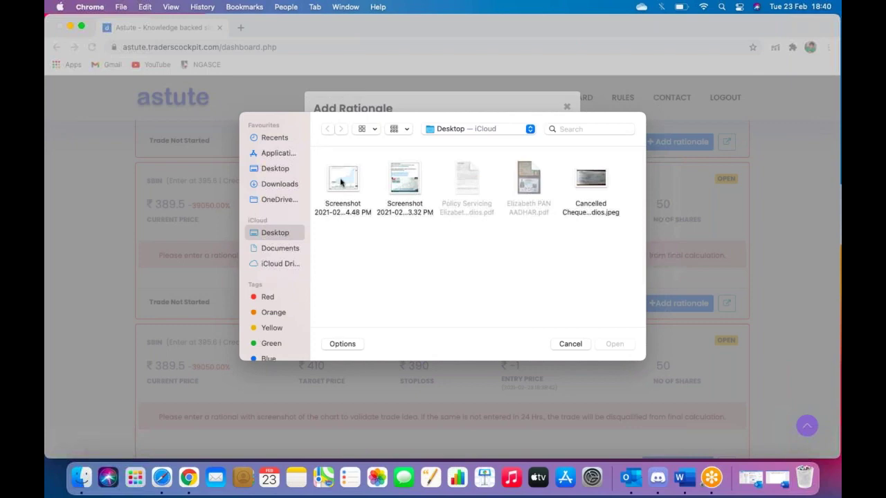
left_click(342, 180)
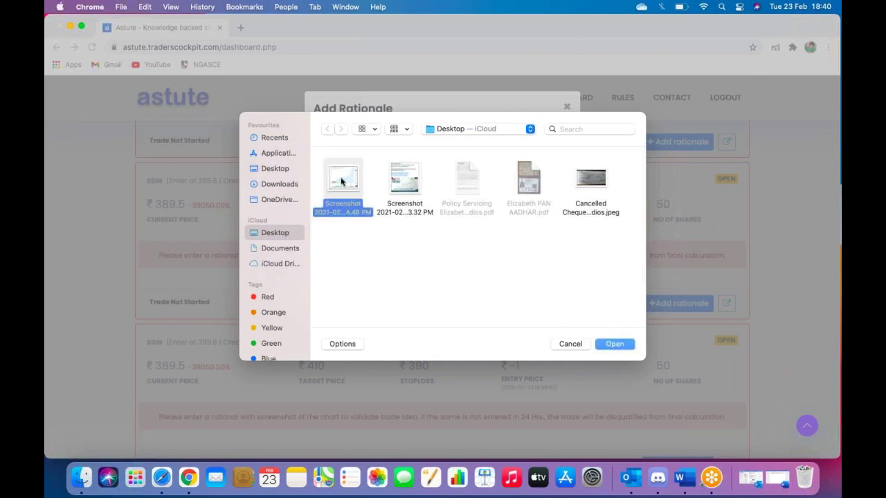
double_click(341, 181)
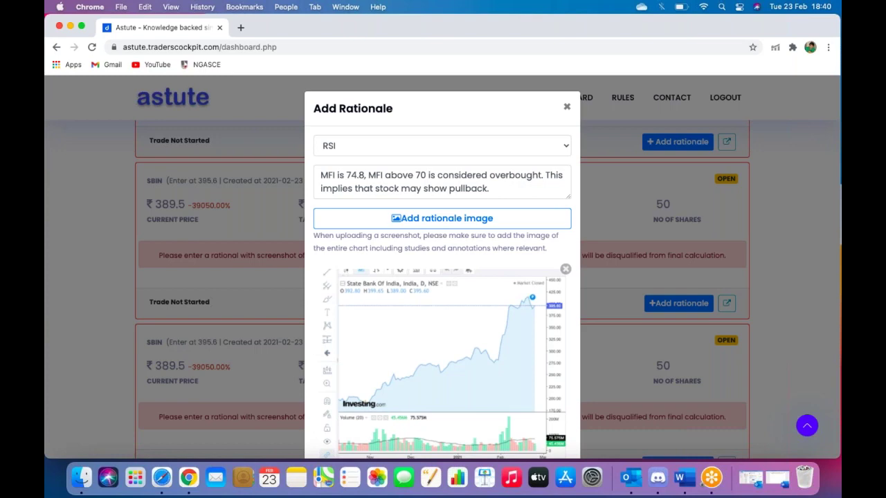
scroll(352, 193, "down", 3)
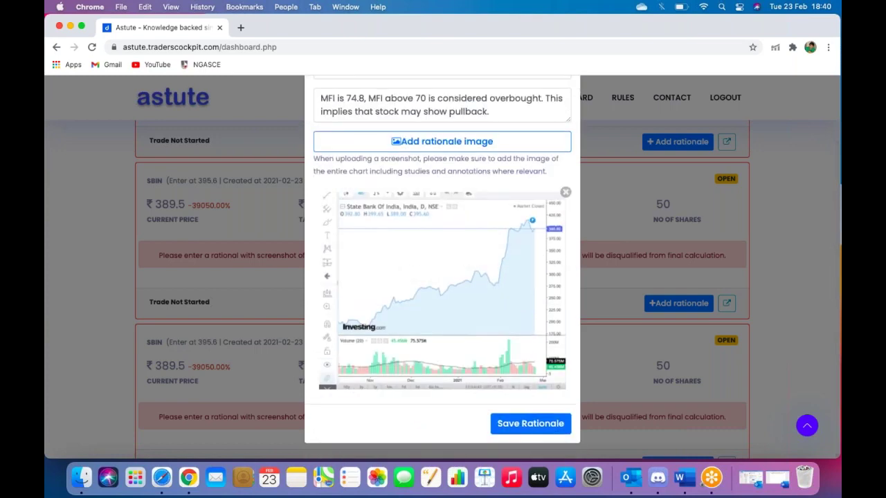
left_click(512, 427)
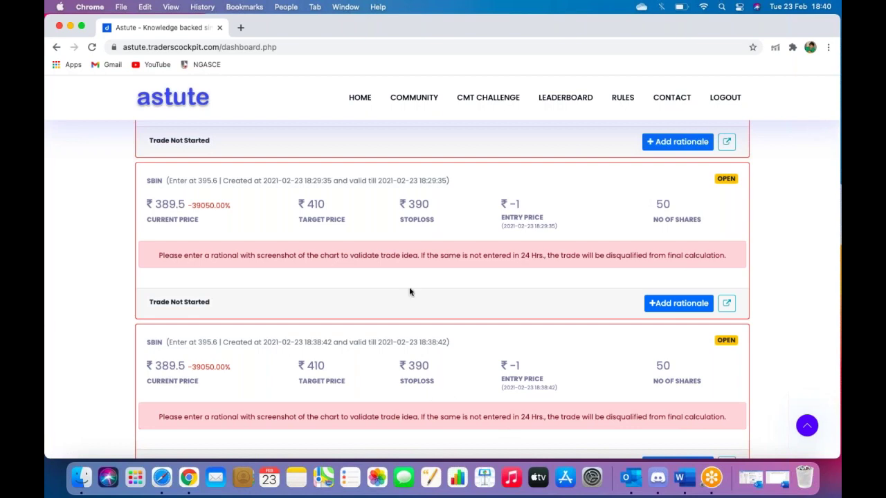
Look over the trades on the dashboard and examine the portfolio rankings on the individual leaderboard
scroll(409, 292, "down", 5)
scroll(409, 292, "up", 5)
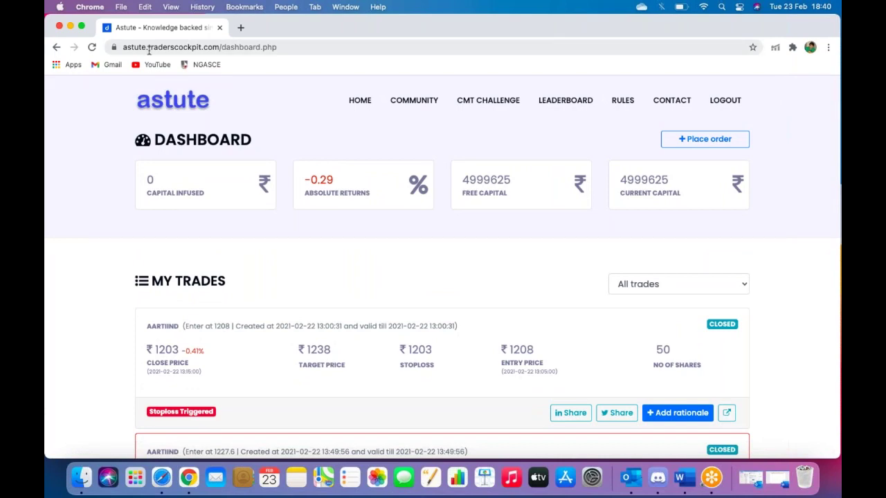
scroll(280, 140, "up", 1)
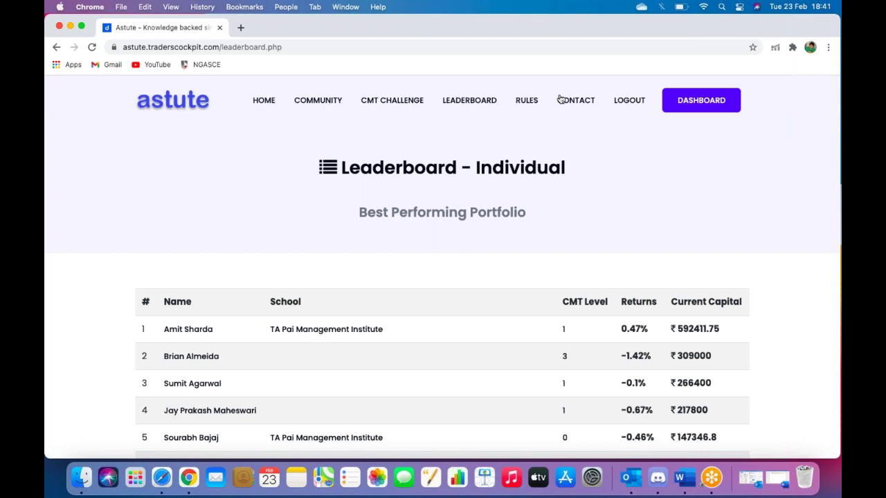
scroll(561, 99, "down", 5)
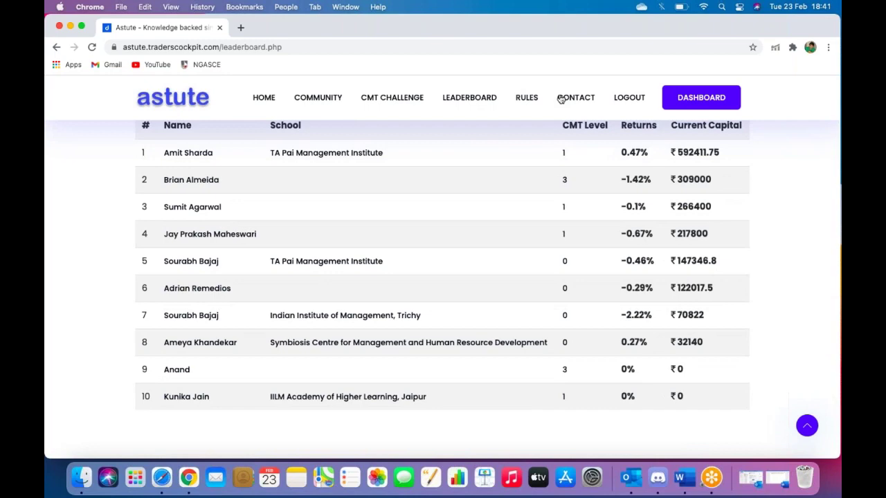
scroll(562, 99, "up", 5)
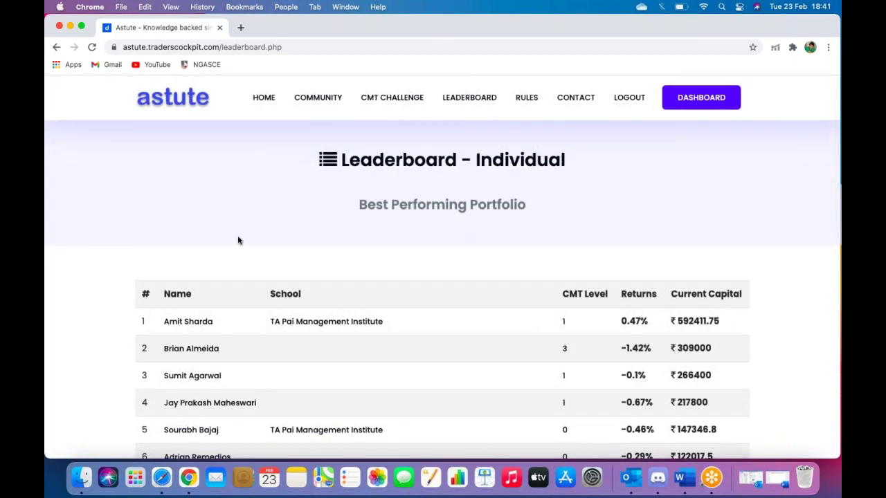
Open the profile of the top-ranked participant on the leaderboard and look through their trades
left_click(182, 323)
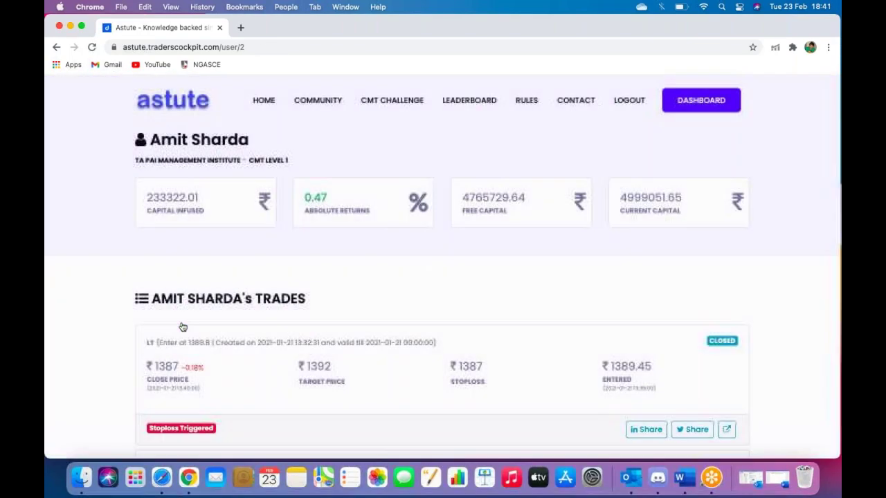
scroll(182, 326, "down", 8)
scroll(182, 327, "up", 10)
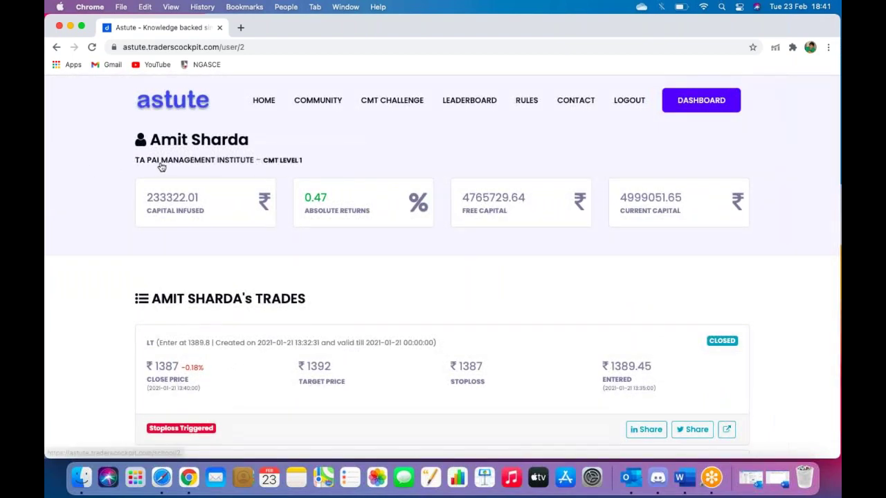
View the CMT Level 1 leaderboard from the participant's profile and return to the dashboard
left_click(277, 162)
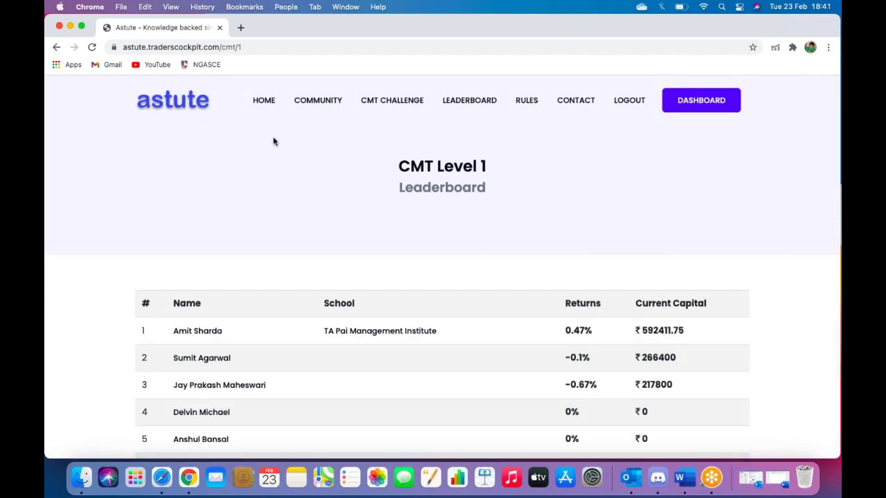
left_click(701, 104)
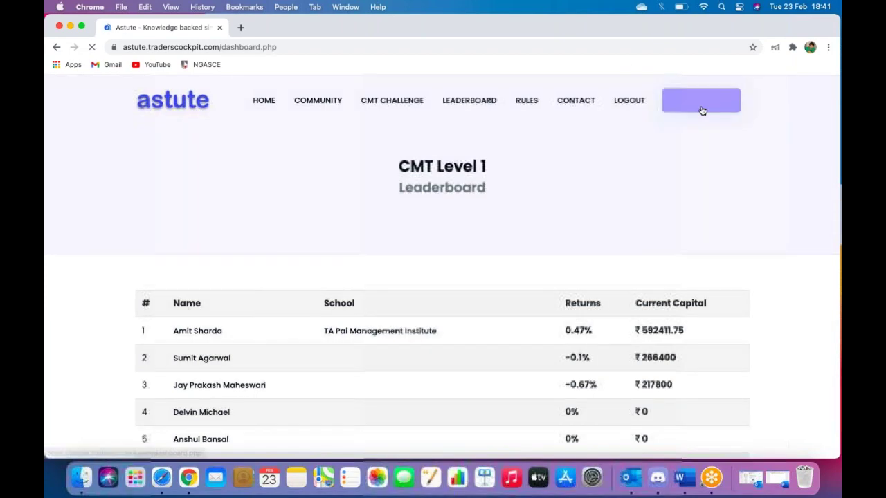